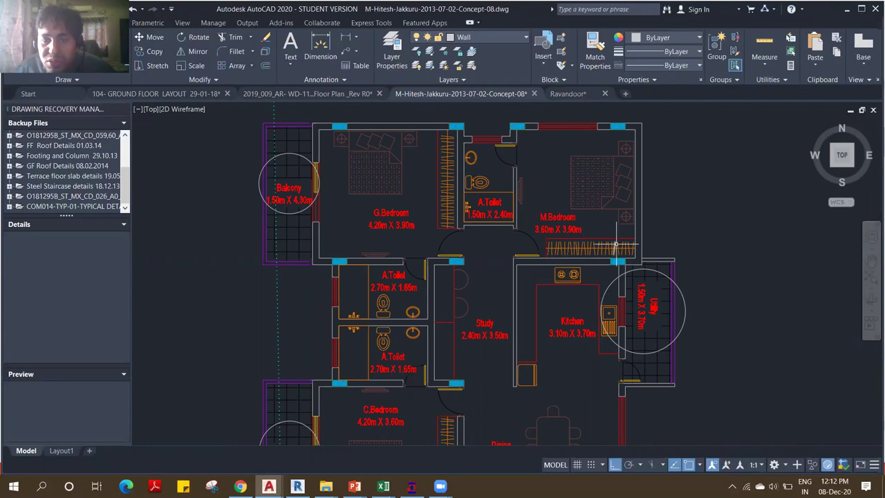
Examine the north-west flat's room layout from the bedrooms through the kitchen, dining and living areas to the shared lobby
middle_drag(500, 276, 484, 211)
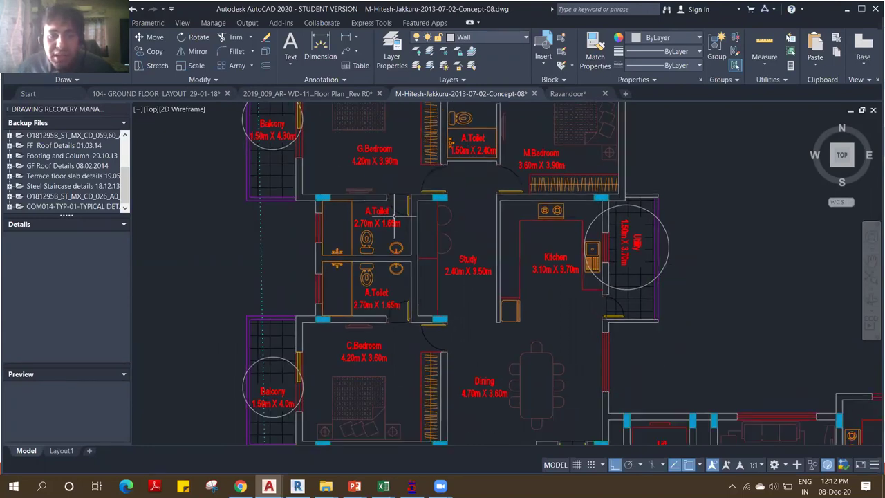
middle_drag(390, 307, 382, 243)
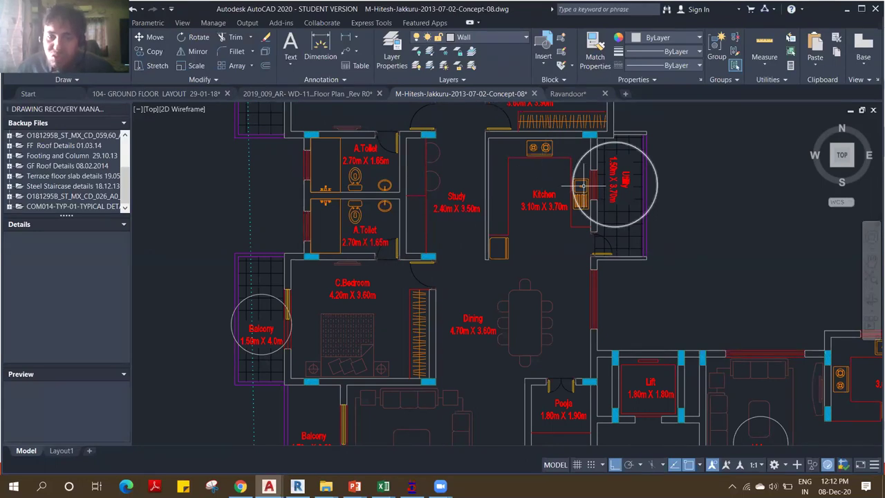
middle_drag(561, 249, 553, 185)
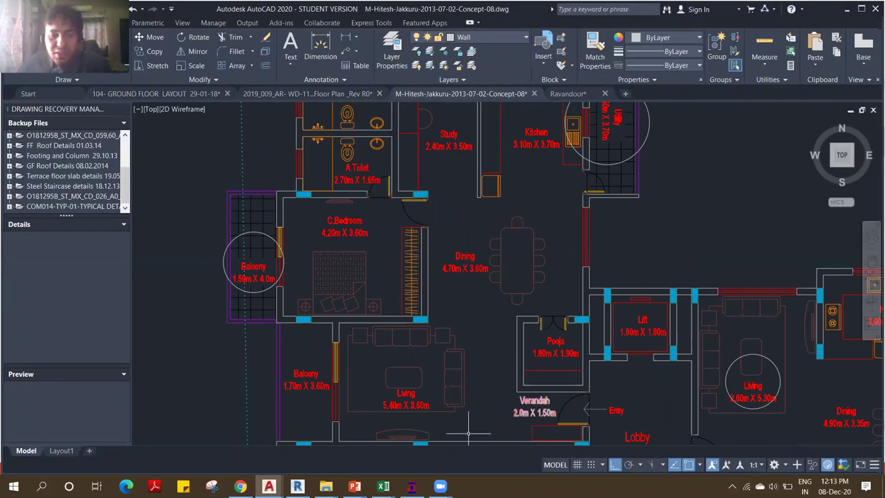
scroll(591, 342, down, 3)
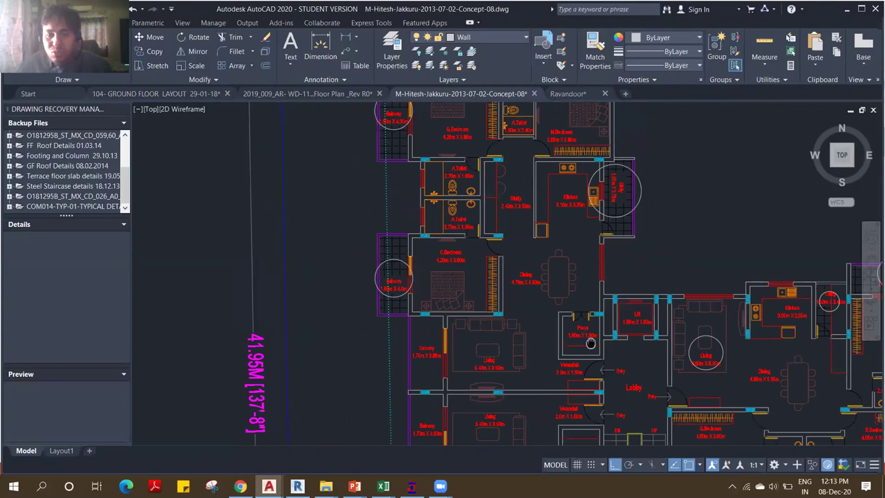
scroll(591, 343, down, 2)
scroll(446, 254, up, 2)
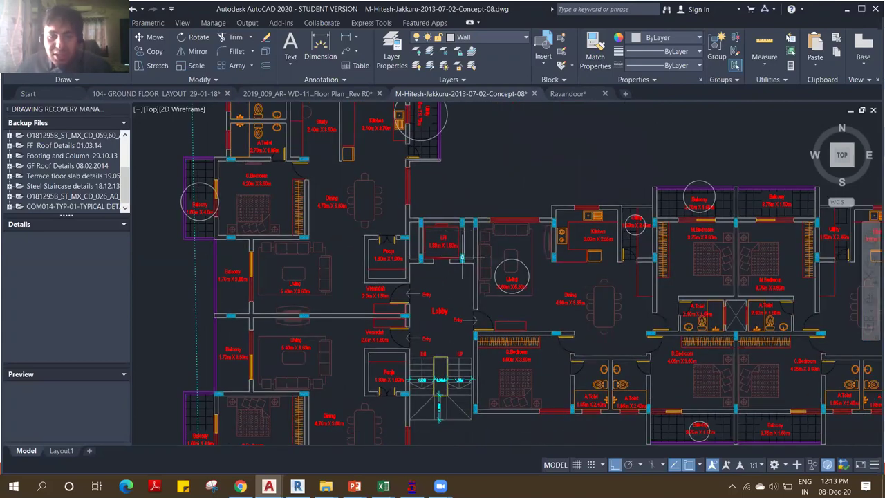
scroll(433, 294, down, 2)
scroll(586, 320, down, 2)
scroll(586, 320, down, 2)
middle_drag(646, 336, 505, 281)
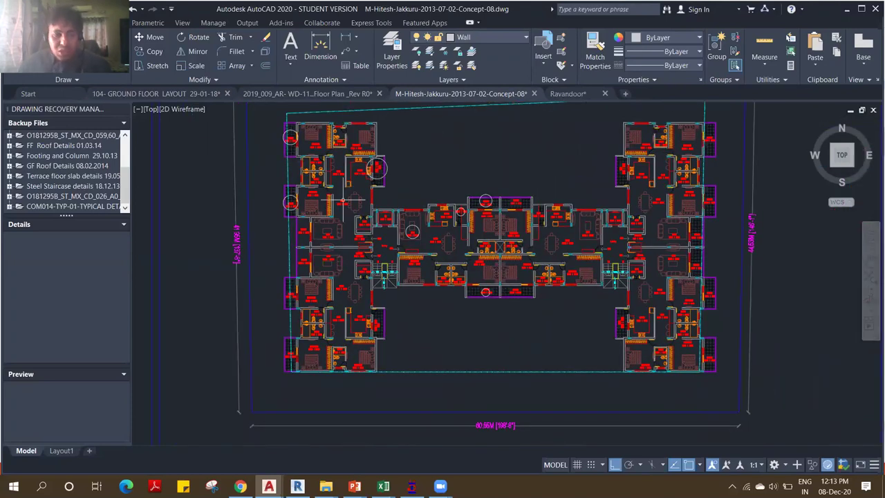
Examine the whole typical floor plan, comparing the corner flats, central units and plot boundary
scroll(329, 280, down, 2)
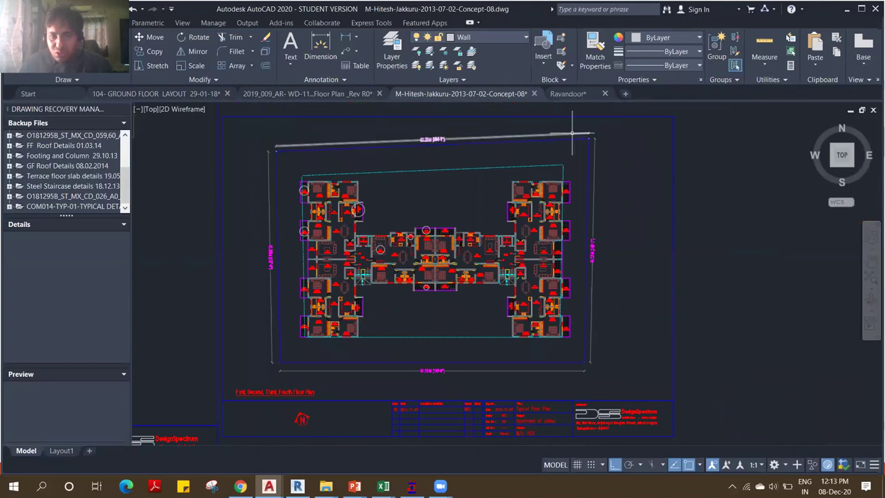
scroll(441, 150, up, 1)
scroll(309, 196, up, 5)
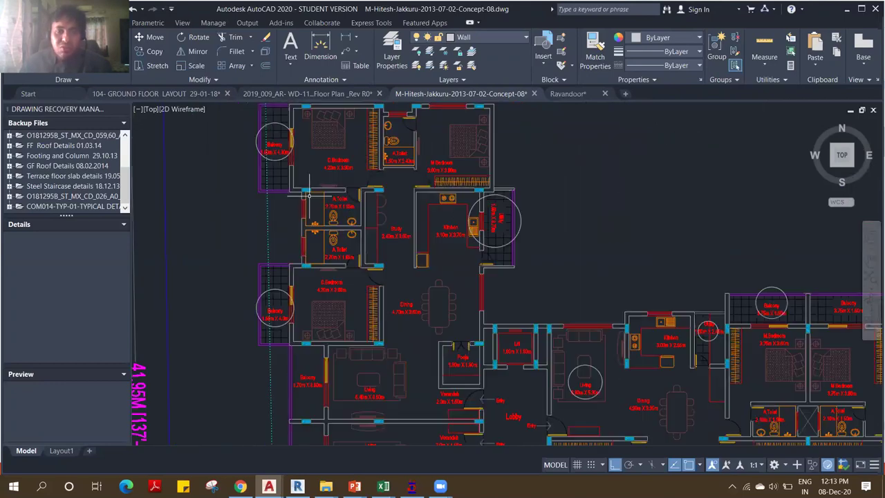
scroll(318, 188, down, 6)
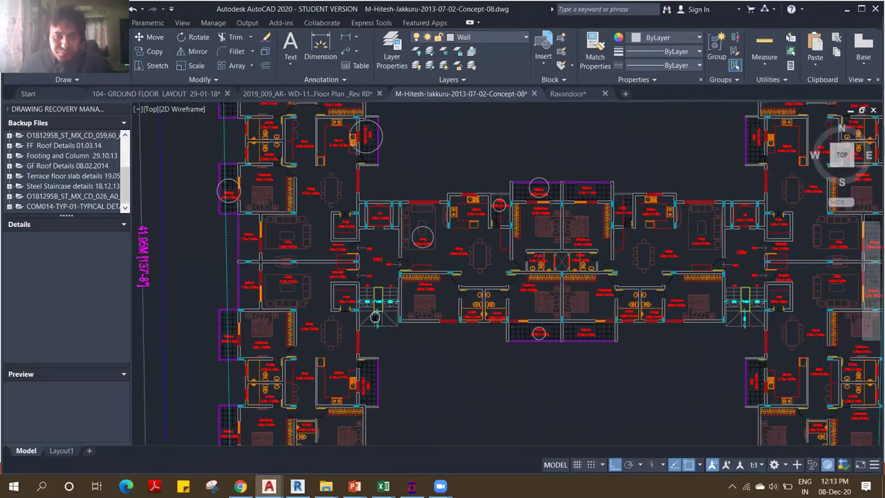
scroll(376, 257, up, 2)
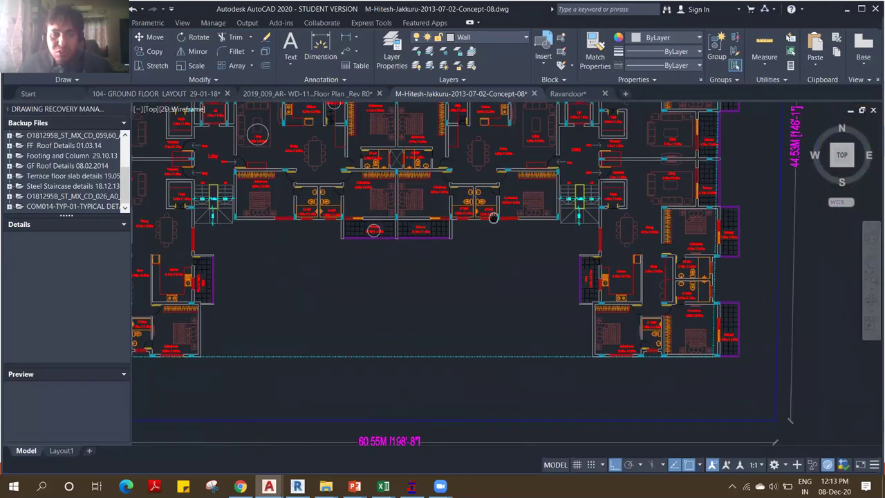
scroll(424, 224, down, 1)
scroll(412, 207, down, 2)
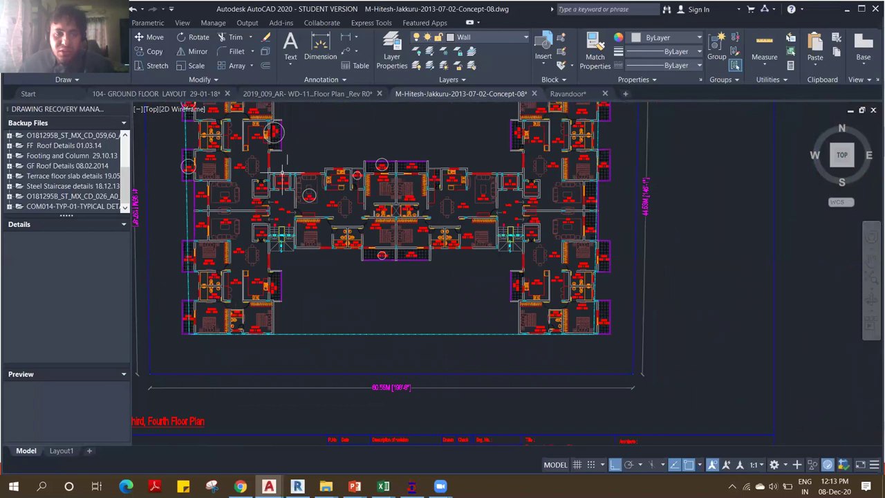
scroll(531, 174, down, 1)
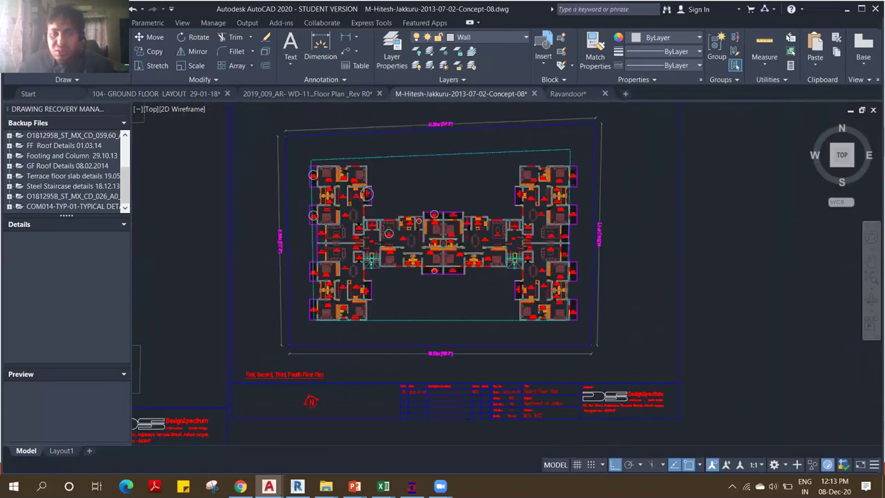
Examine the north-east flat's rooms and compare its mirrored layout with the central and western flats
scroll(531, 175, up, 4)
scroll(564, 183, up, 3)
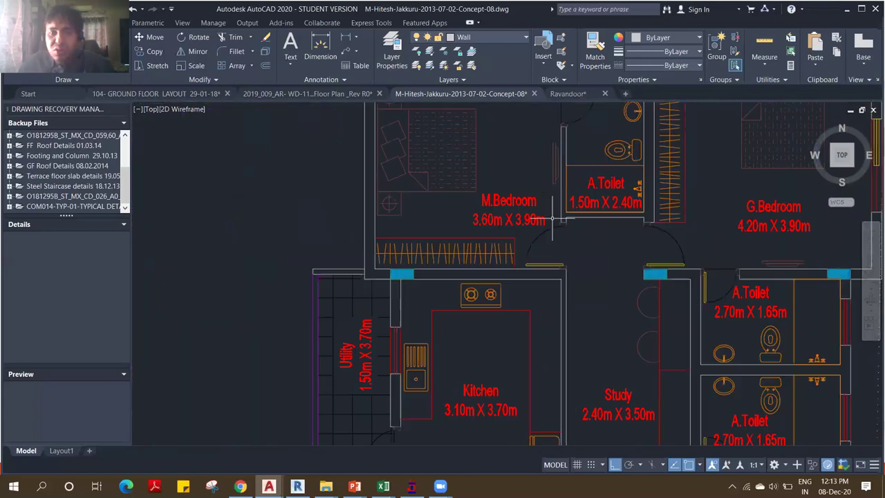
scroll(565, 257, down, 3)
scroll(566, 257, up, 2)
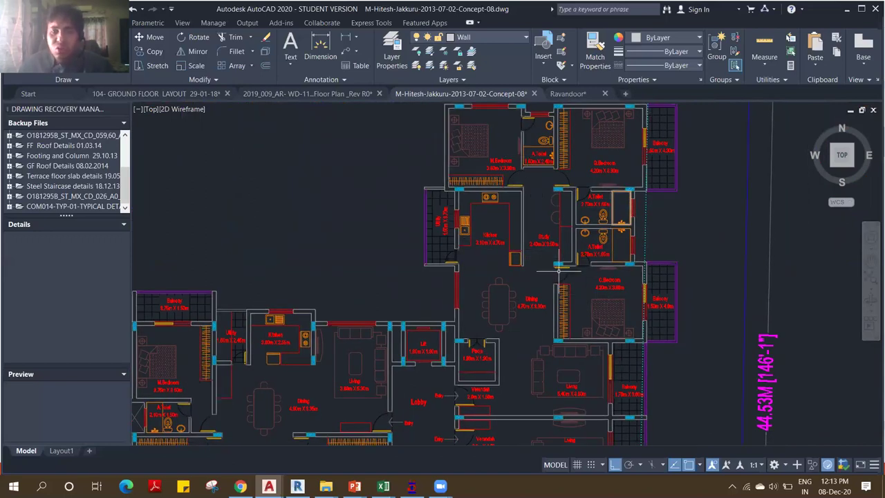
scroll(602, 295, down, 2)
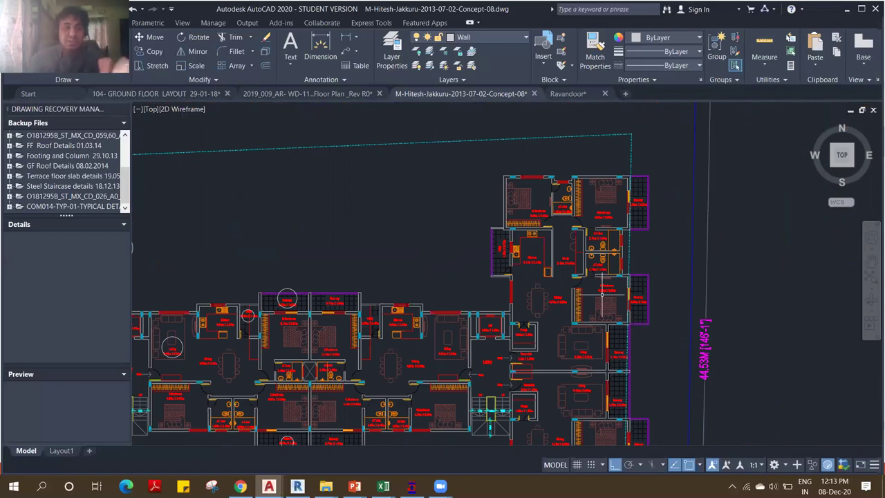
middle_drag(528, 332, 608, 208)
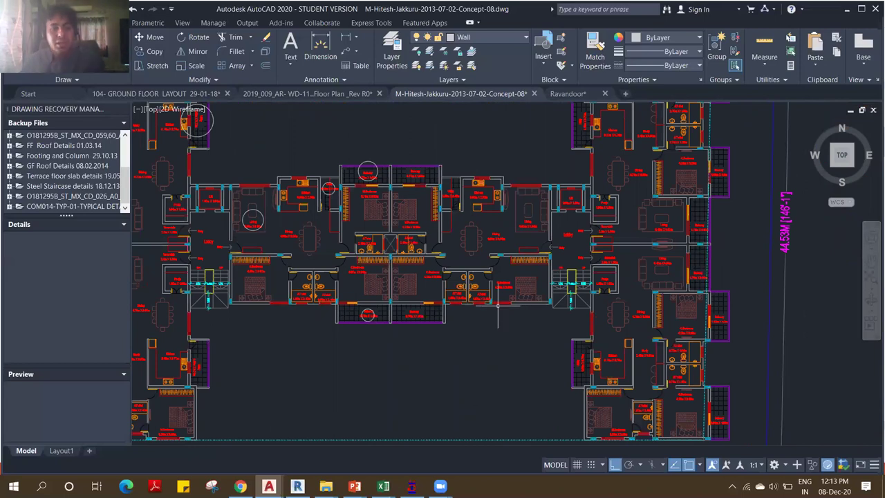
middle_drag(284, 224, 427, 239)
middle_drag(306, 208, 339, 276)
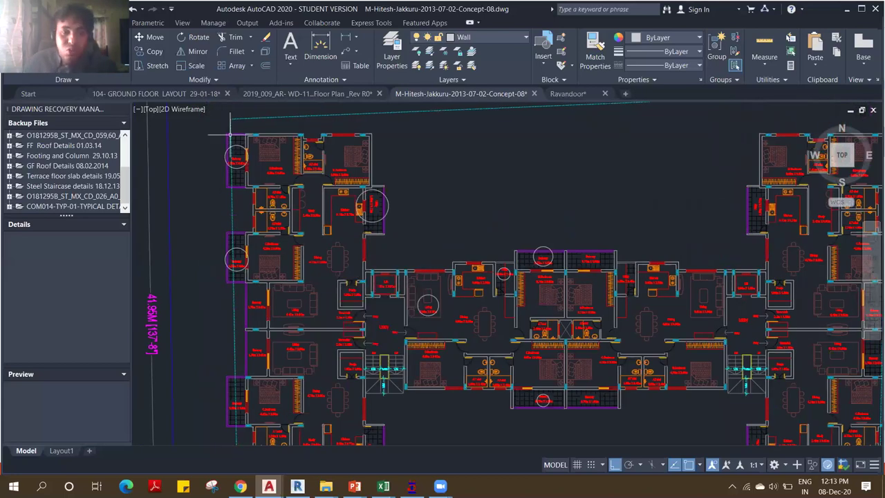
Examine the column positions in the north-west flat's walls, continuing through the lower rooms to the lobby, staircase and adjoining flat
scroll(257, 123, up, 3)
scroll(249, 134, up, 3)
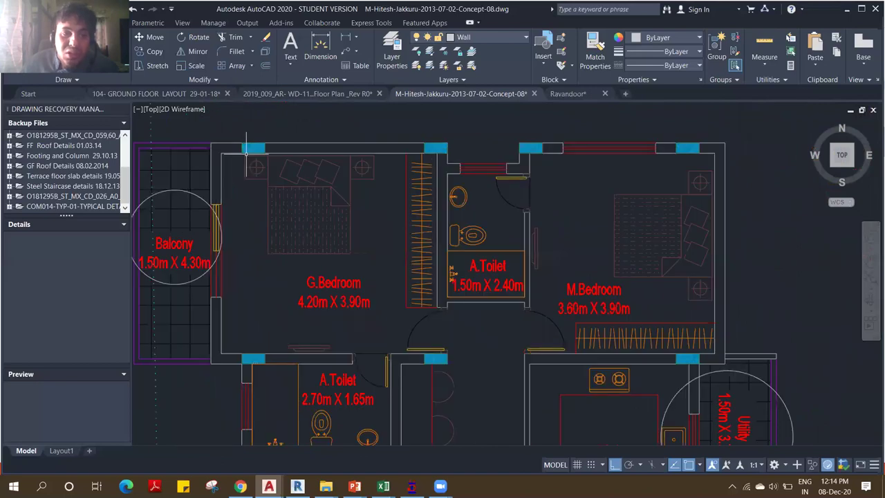
scroll(258, 144, down, 3)
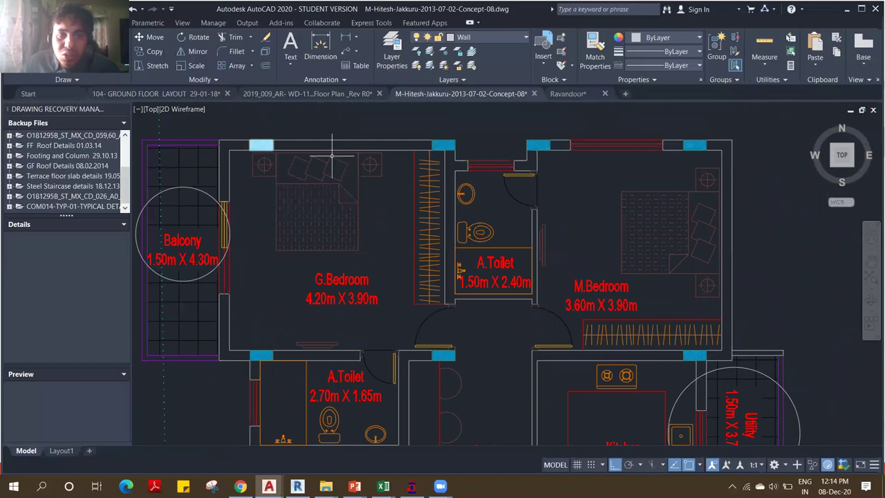
scroll(299, 298, down, 2)
middle_drag(300, 298, 299, 217)
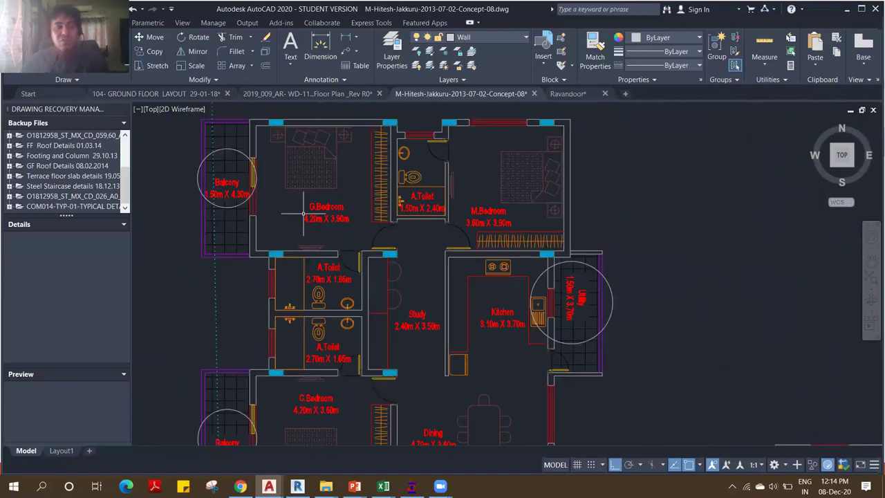
middle_drag(281, 363, 286, 265)
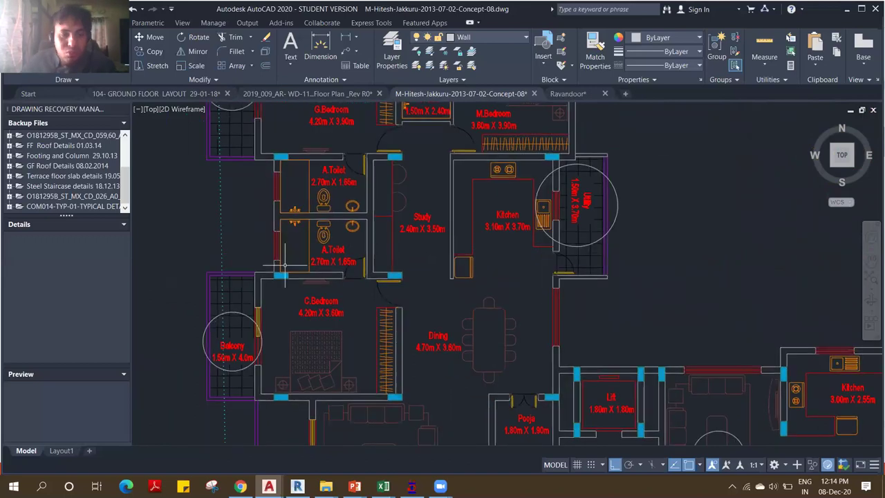
scroll(438, 274, down, 2)
middle_drag(405, 247, 402, 226)
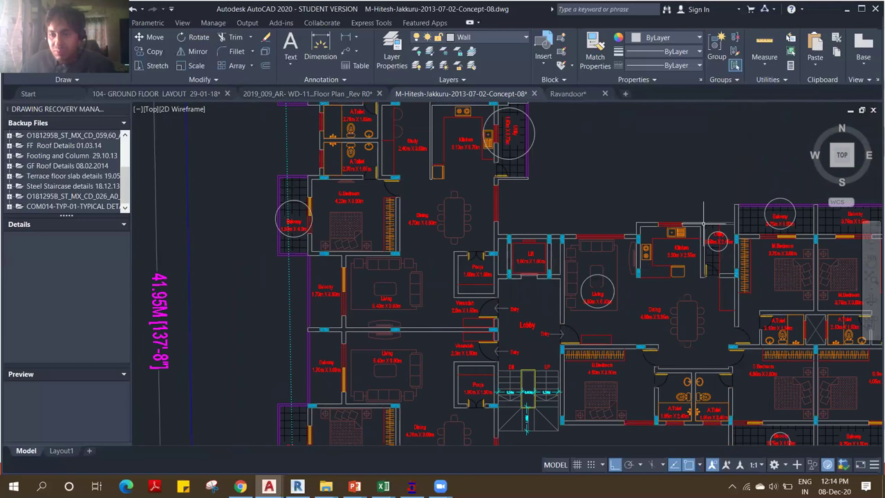
middle_drag(677, 288, 586, 182)
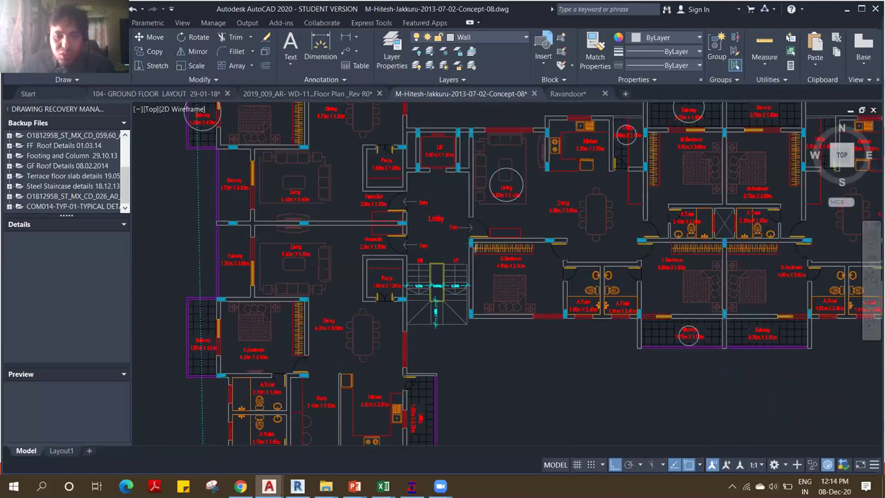
scroll(480, 248, up, 2)
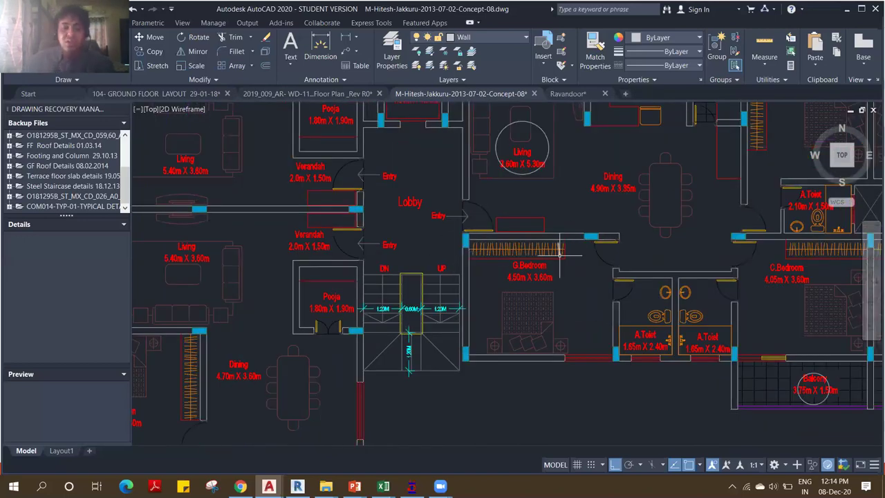
Switch to the orientation presentation in PowerPoint and present the construction project sequence up to the architectural plan software, ending the slide show
mouse_move(355, 486)
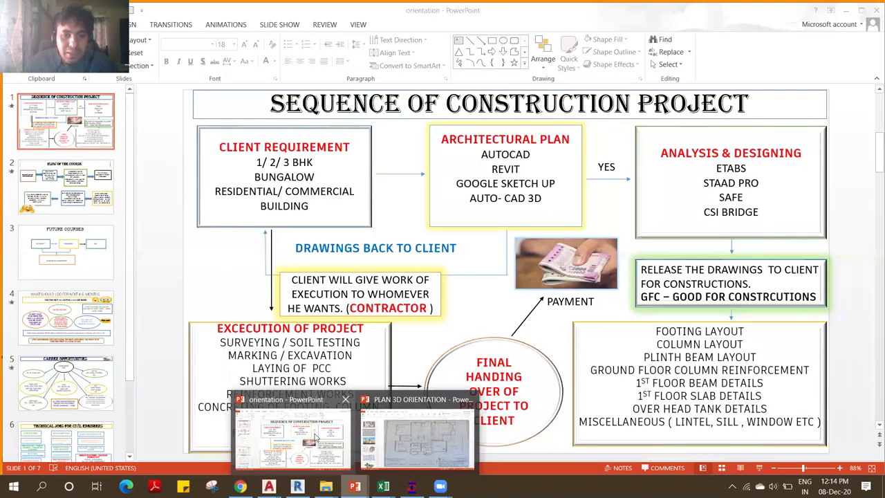
click(314, 436)
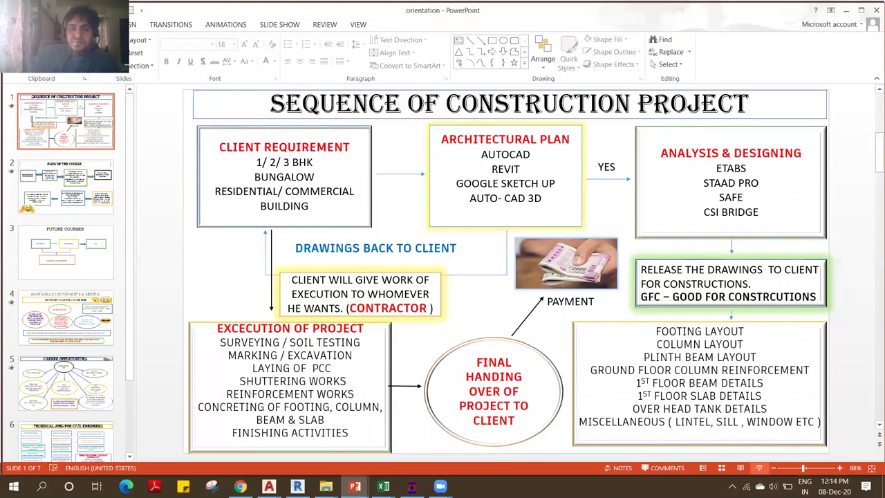
key(F5)
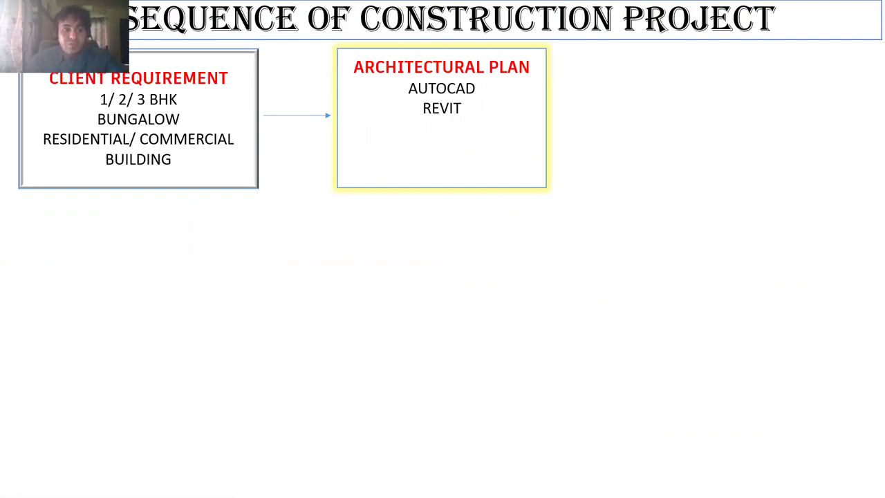
key(Escape)
Switch to the Revit office model and inspect its 3D view from several sides, including the glazed entrance, doors, windows and furnished rooms
click(297, 486)
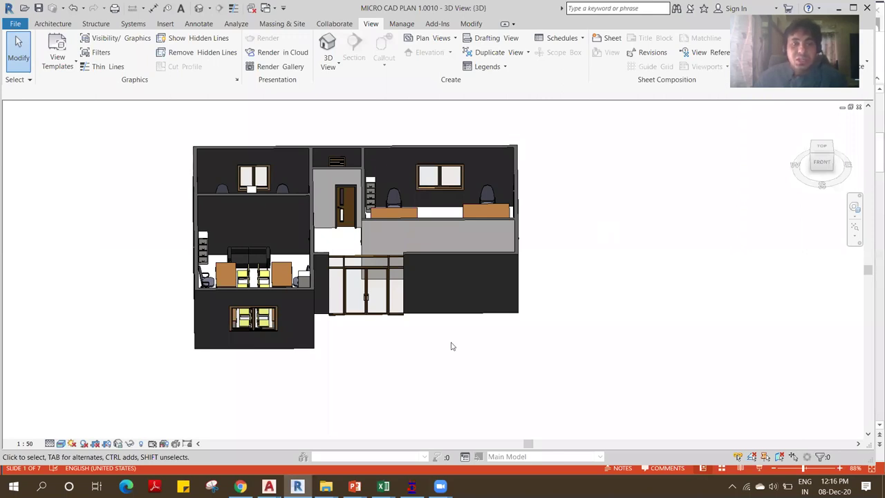
middle_drag(498, 326, 565, 325)
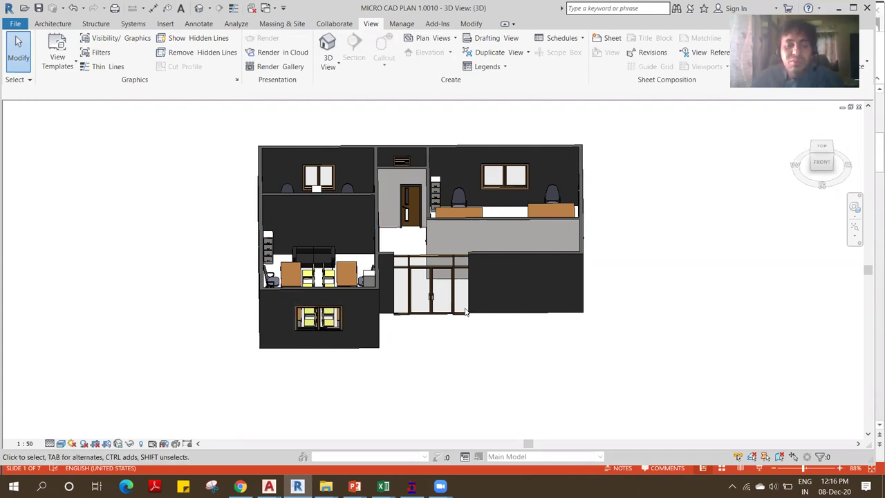
scroll(435, 349, up, 3)
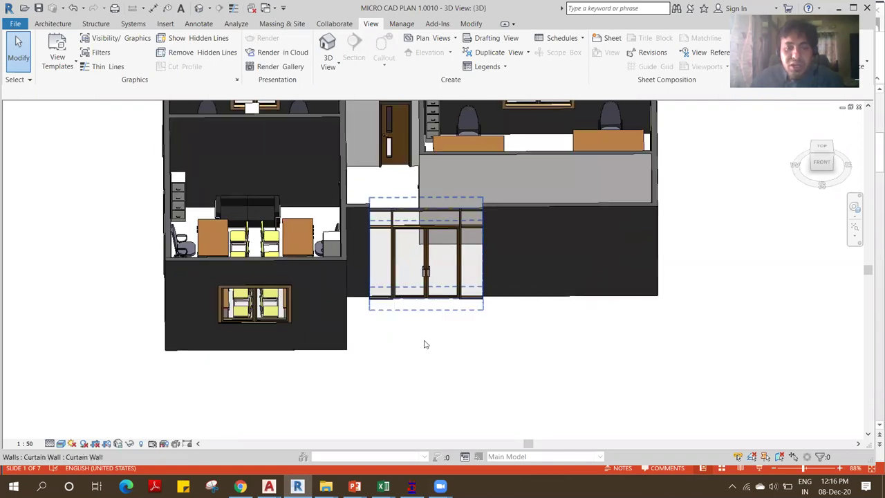
middle_drag(449, 300, 474, 345)
shift+middle_drag(492, 380, 637, 296)
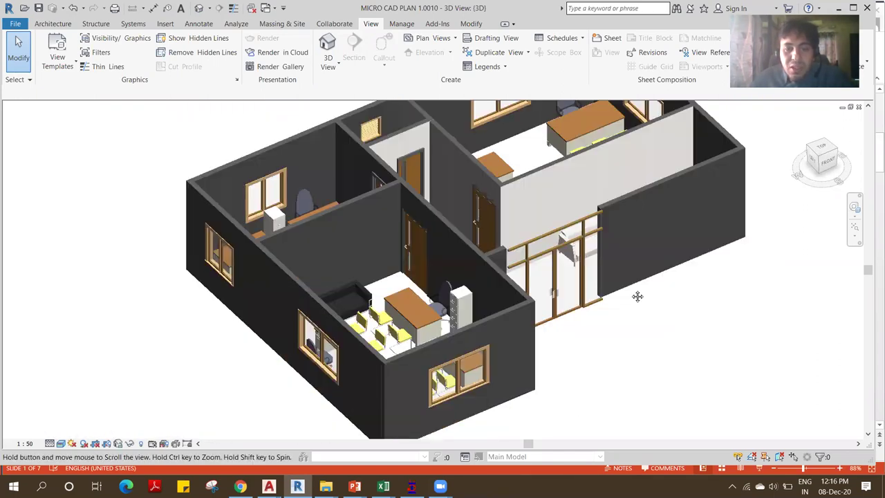
shift+middle_drag(648, 339, 493, 304)
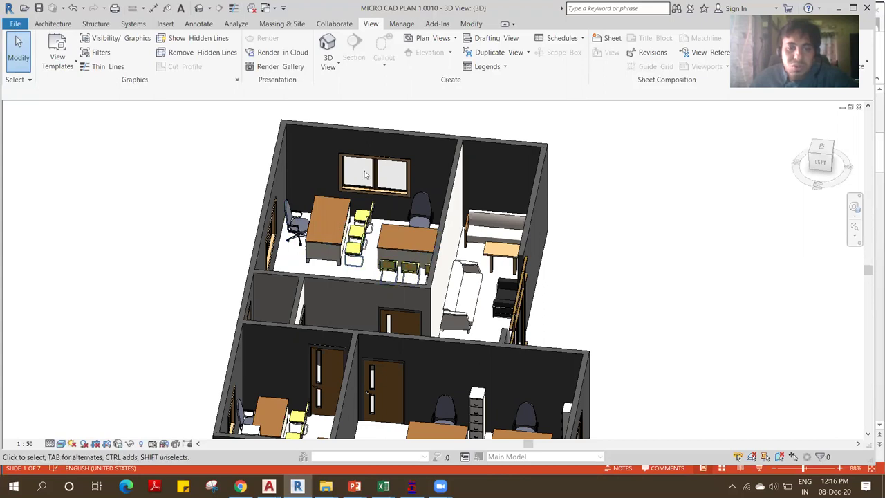
middle_drag(587, 384, 639, 273)
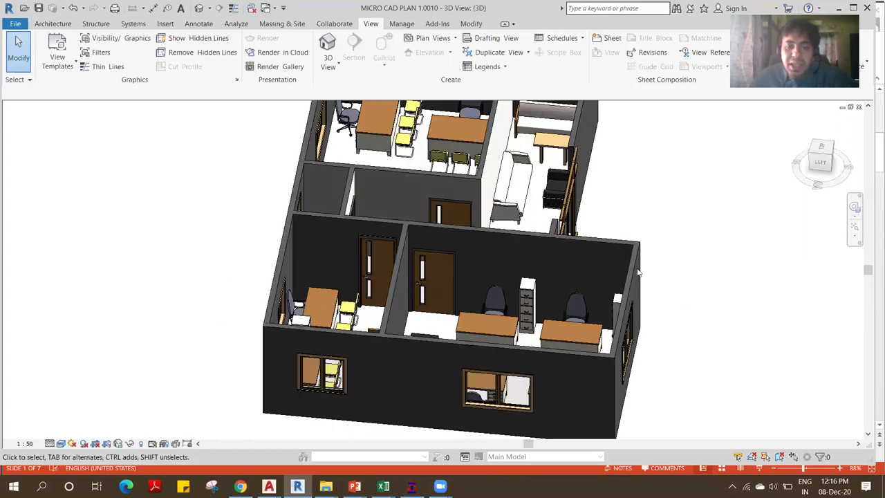
middle_drag(680, 337, 589, 340)
scroll(311, 235, up, 3)
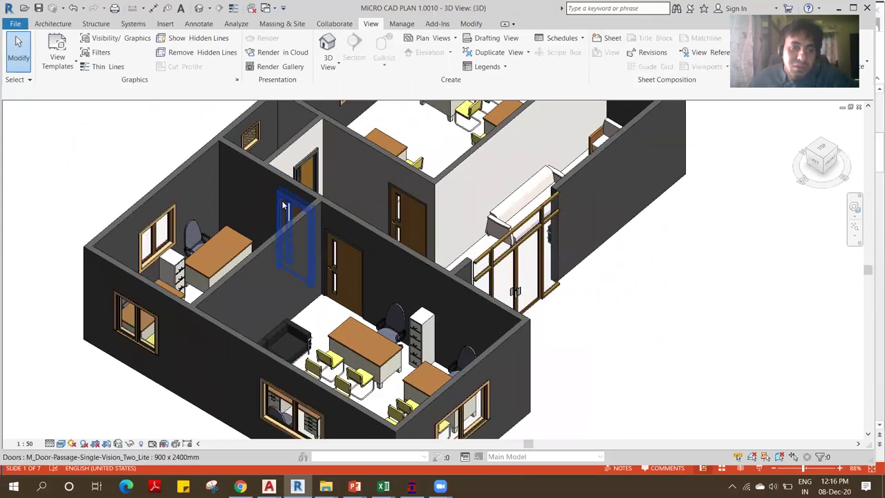
scroll(281, 212, up, 2)
scroll(282, 212, down, 3)
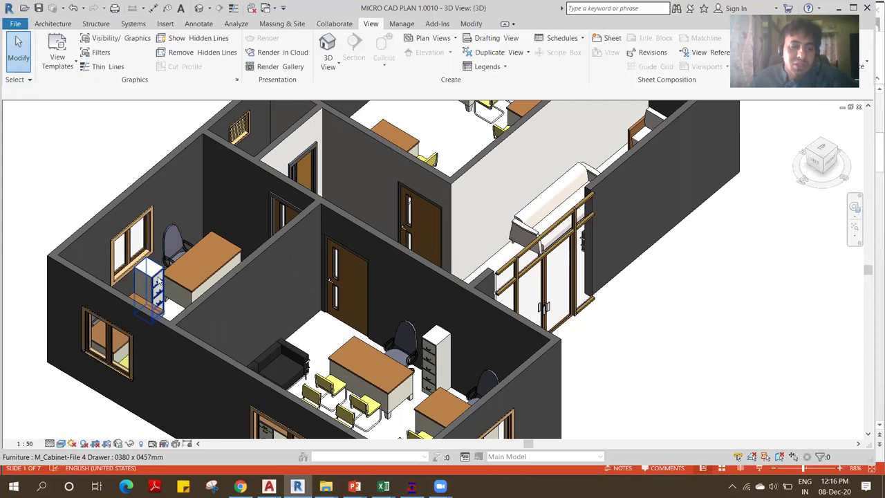
Inspect the office model's furnished rooms, front window and glazed entrance from the front and above, ending with the whole layout
shift+middle_drag(671, 351, 478, 364)
shift+middle_drag(684, 298, 484, 249)
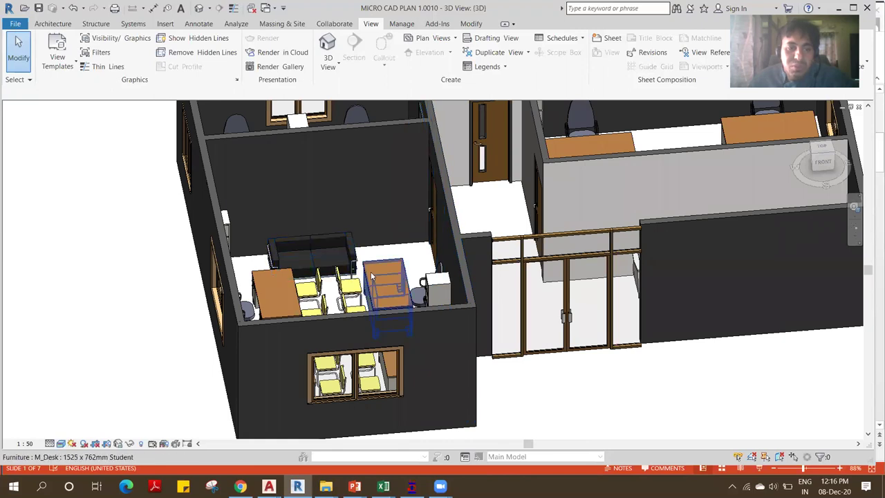
scroll(372, 277, down, 3)
scroll(422, 250, up, 2)
shift+middle_drag(422, 250, 510, 243)
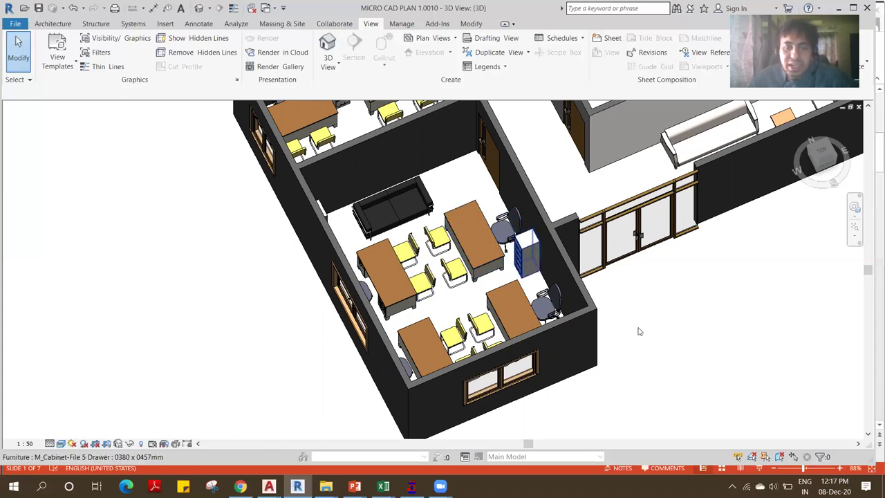
shift+middle_drag(740, 292, 727, 258)
middle_drag(654, 359, 520, 347)
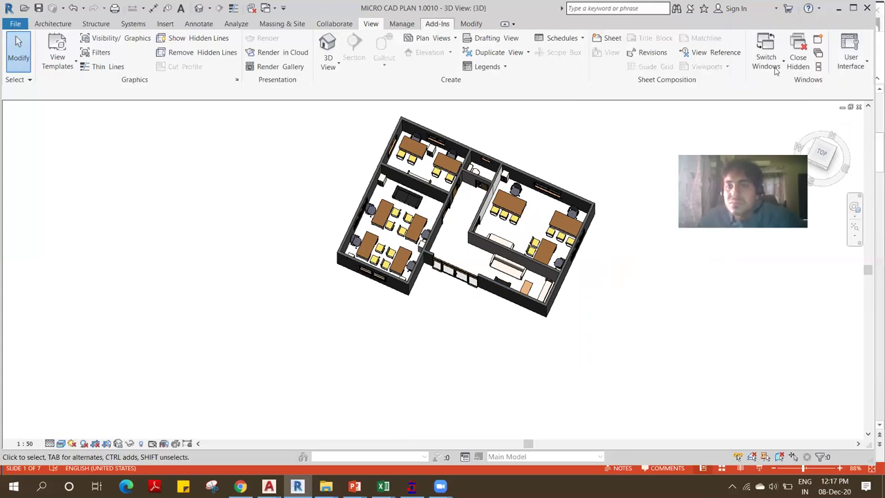
View Project1's Level 1 floor plan, followed by the A001 title sheet of rac_basic_sample_project
click(773, 67)
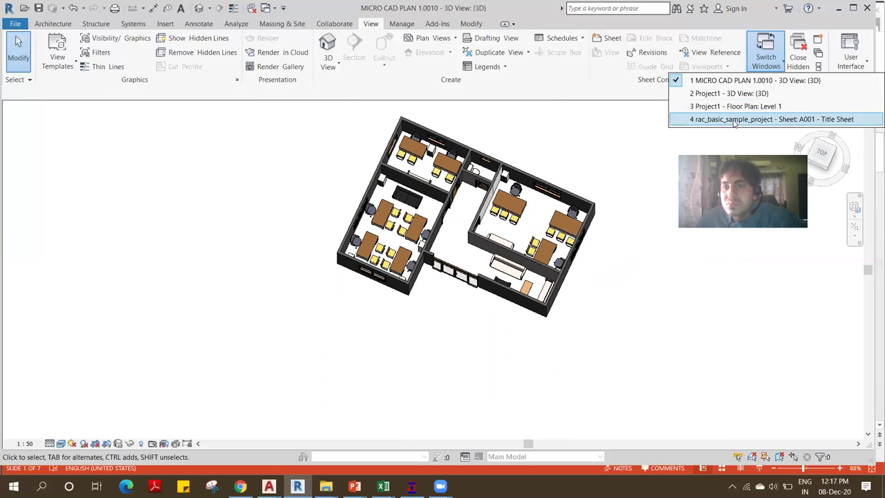
click(757, 81)
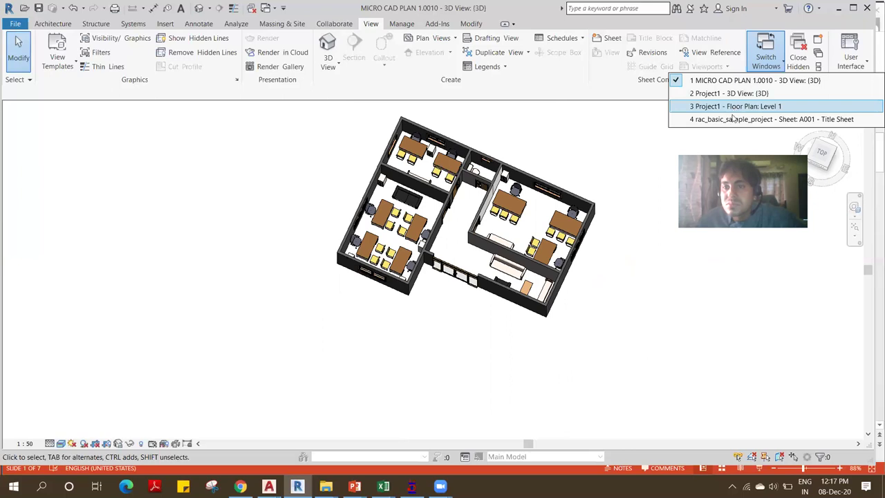
click(732, 106)
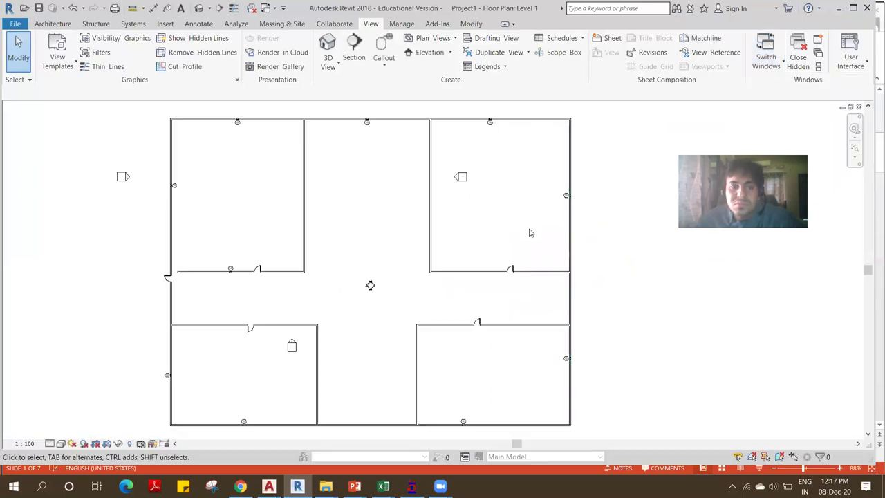
click(764, 58)
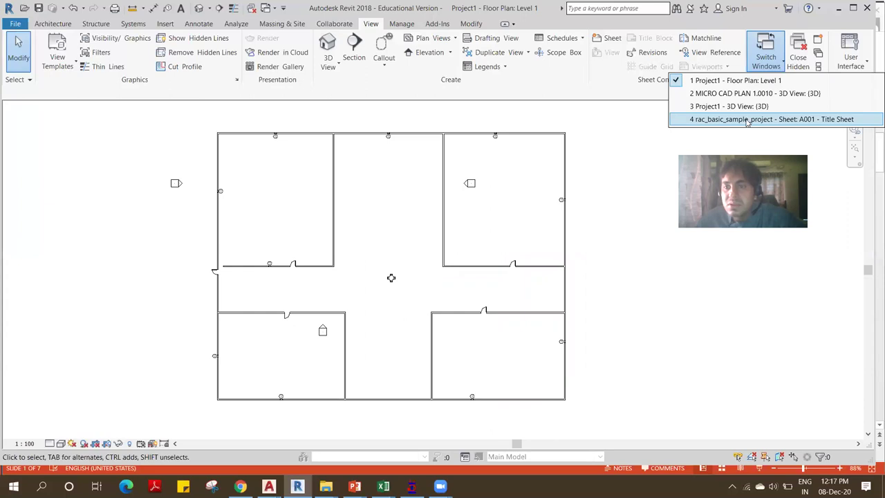
click(746, 119)
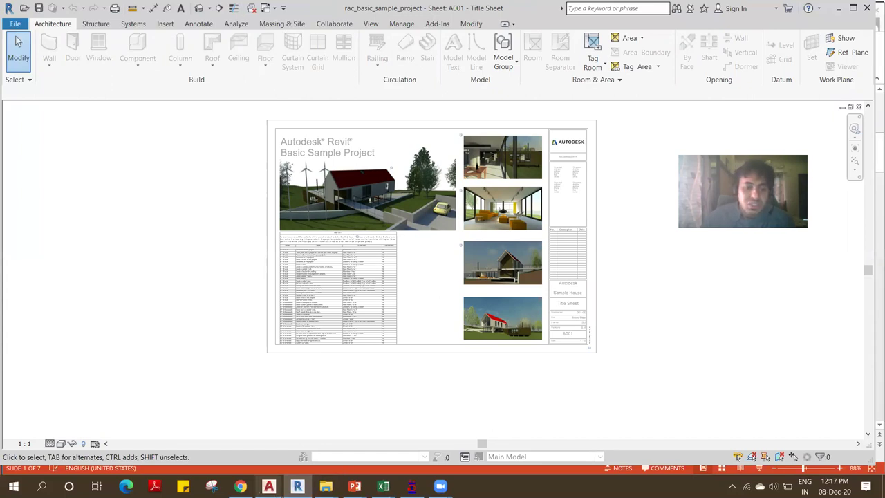
Switch to the orientation presentation in PowerPoint and present the construction sequence slide up to the drawings going back to the client
click(354, 486)
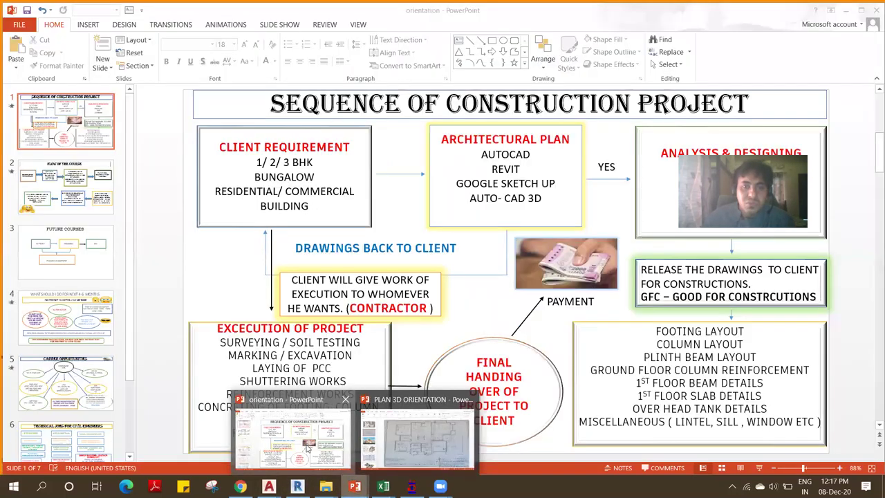
click(310, 446)
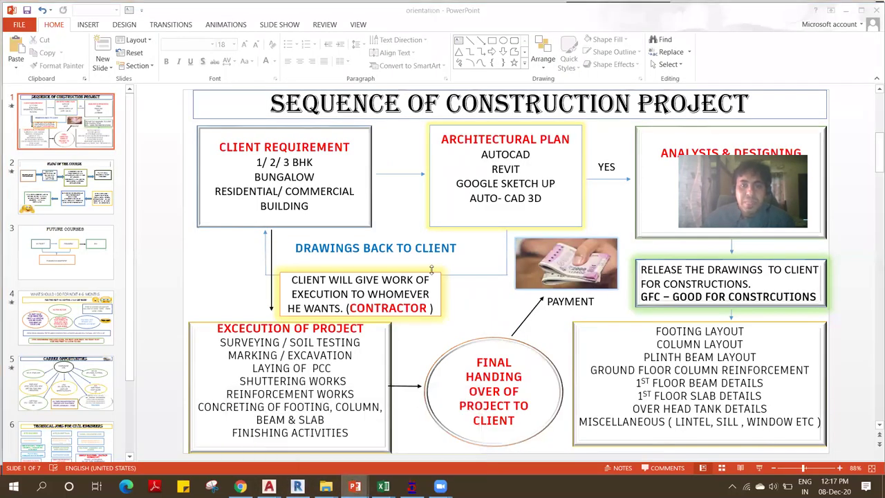
click(760, 468)
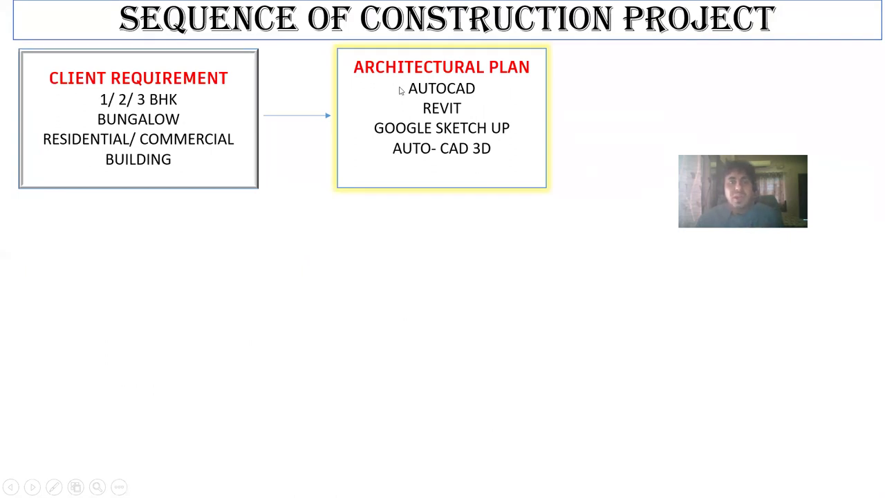
click(454, 204)
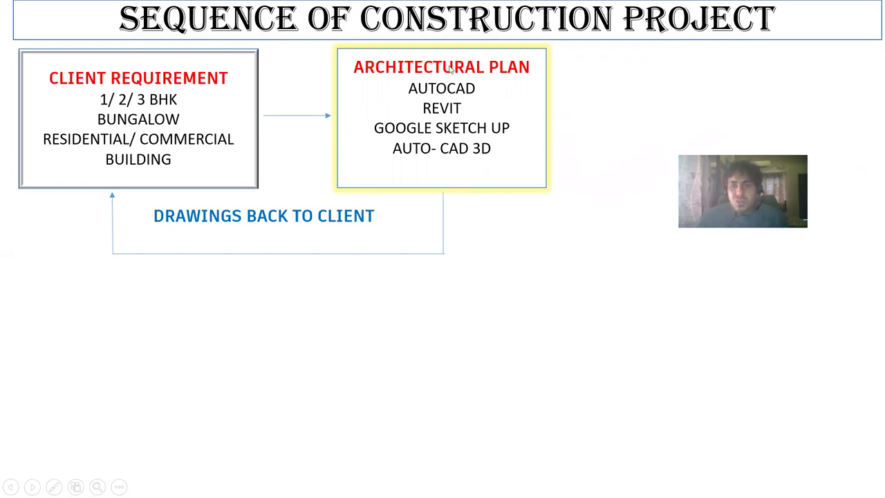